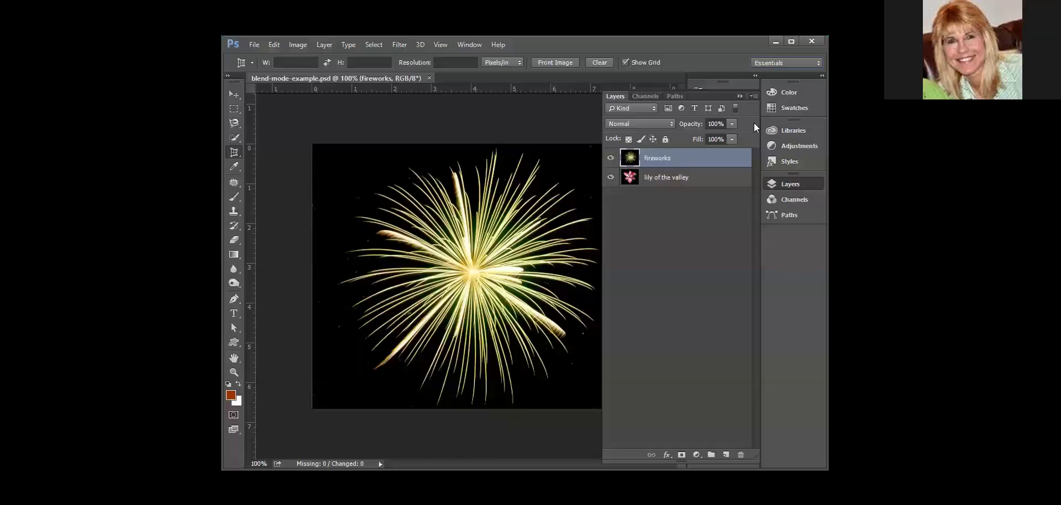
Step: Select the lily of the valley, then fireworks, and hide fireworks to reveal the pink lily
click(739, 96)
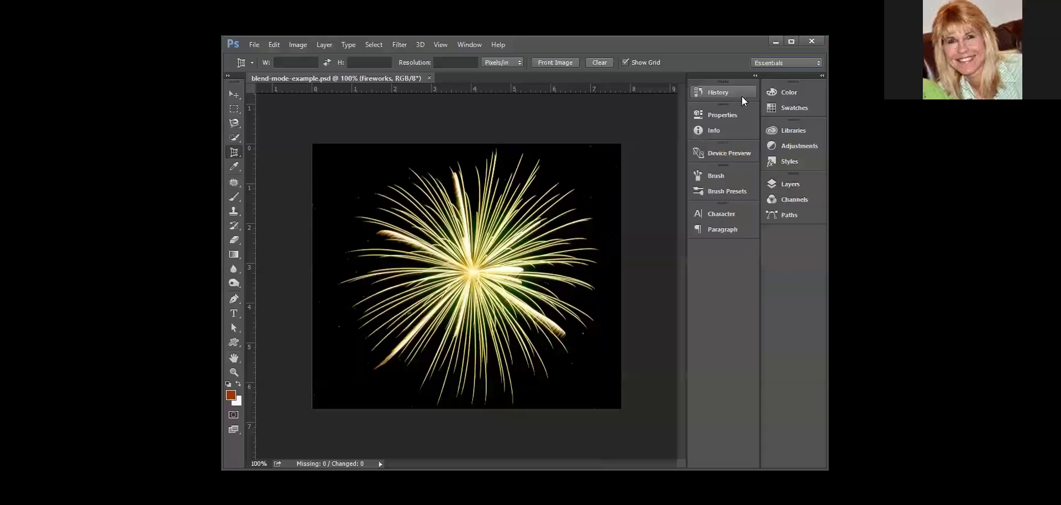
click(796, 184)
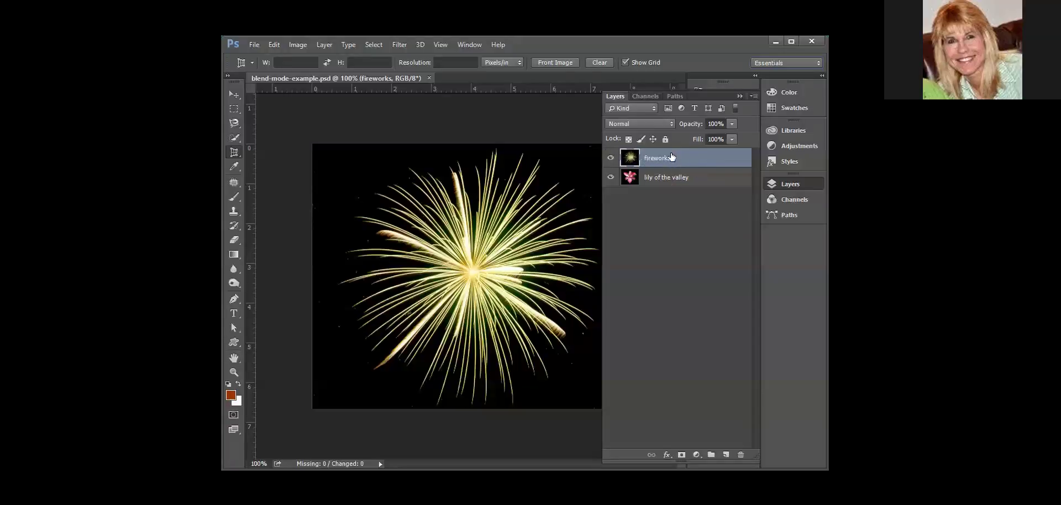
click(692, 178)
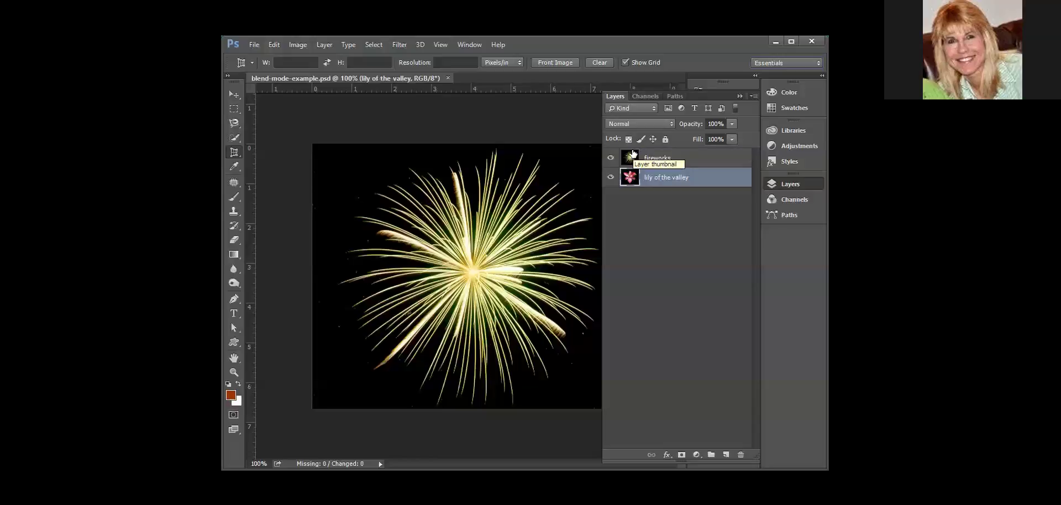
click(688, 160)
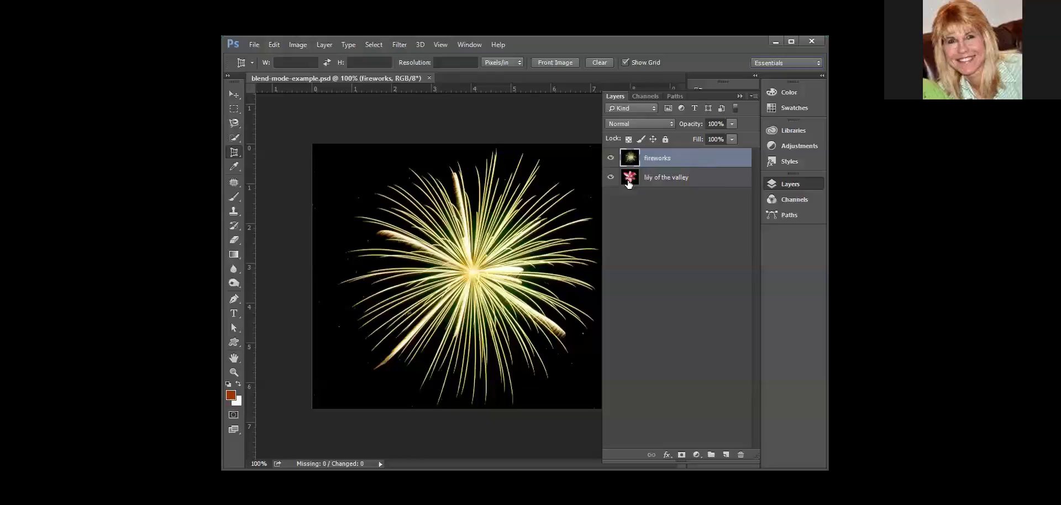
click(611, 158)
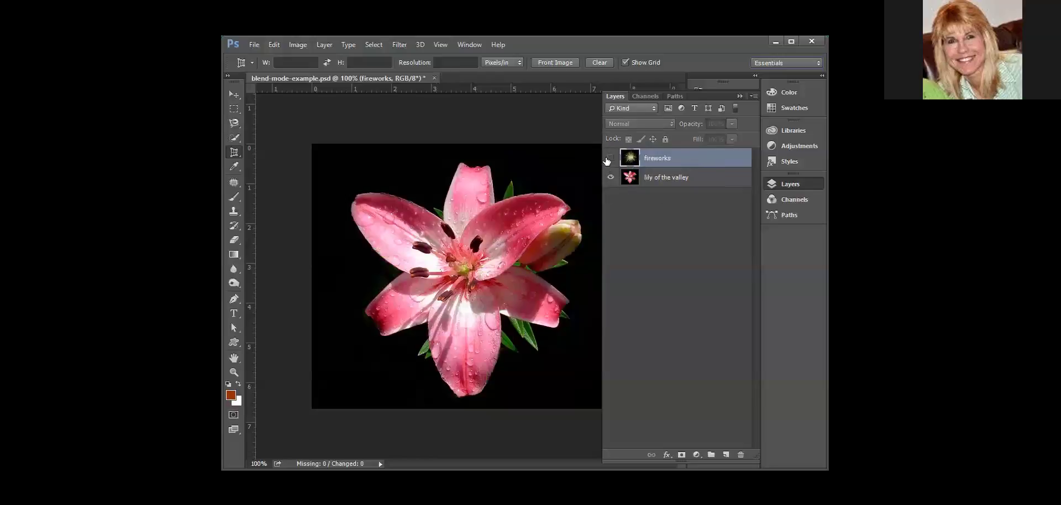
Step: Toggle fireworks visibility, select lily of the valley, and show fireworks over the lily again
click(609, 160)
click(609, 159)
click(684, 180)
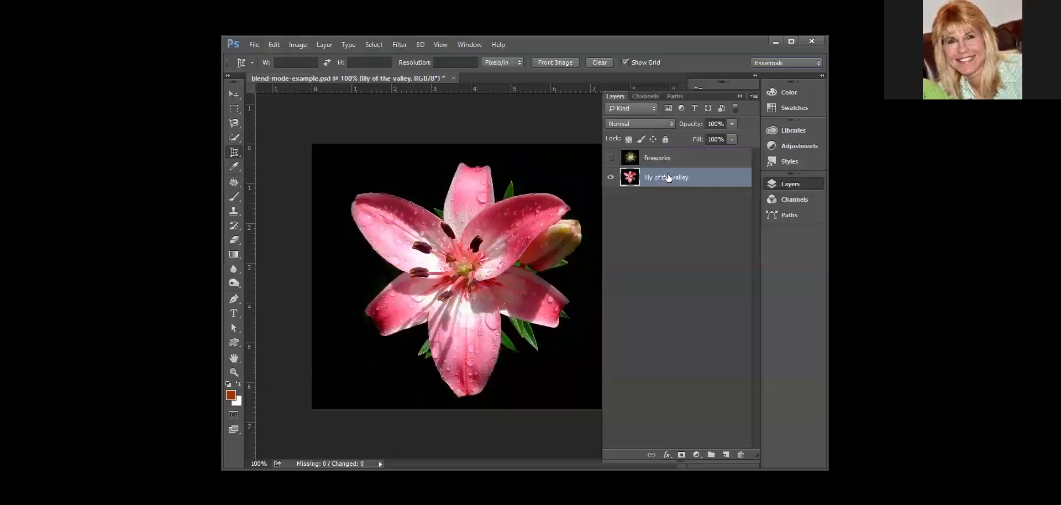
click(612, 159)
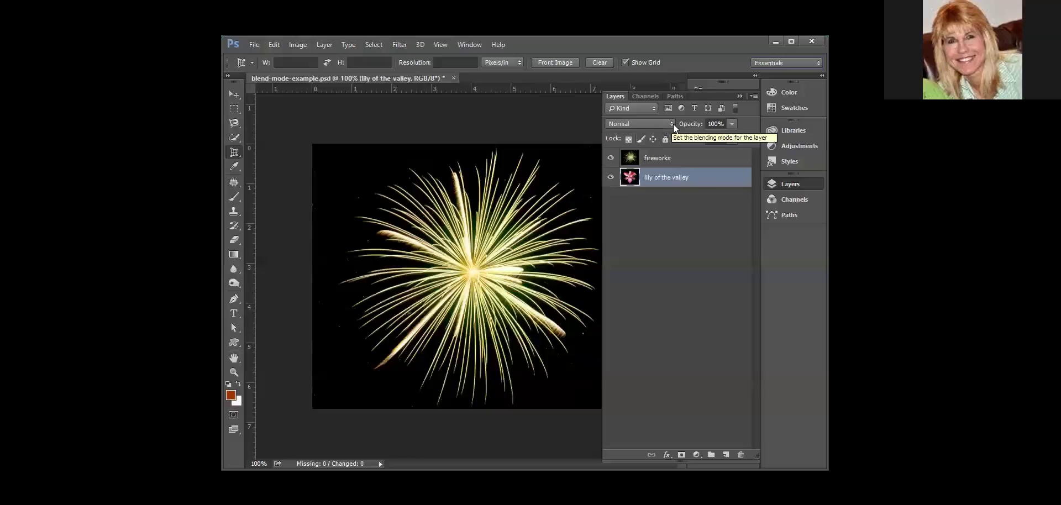
click(672, 125)
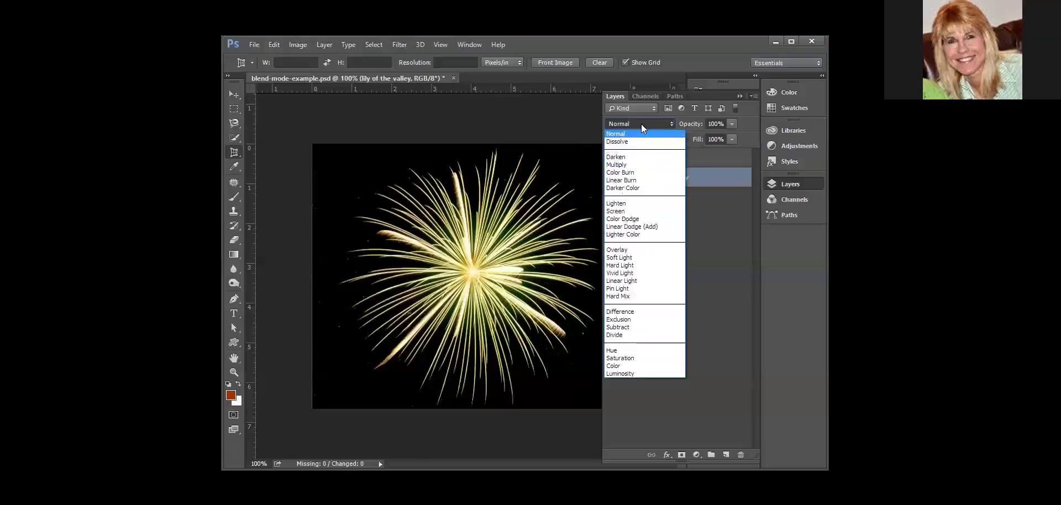
click(641, 124)
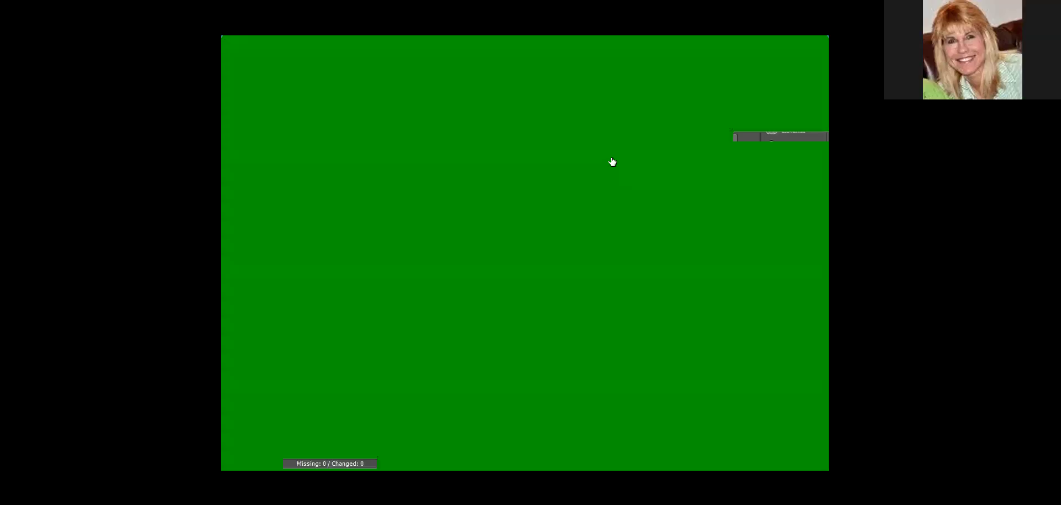
Step: Hide the fireworks layer and lower the lily of the valley layer's opacity slightly
click(611, 159)
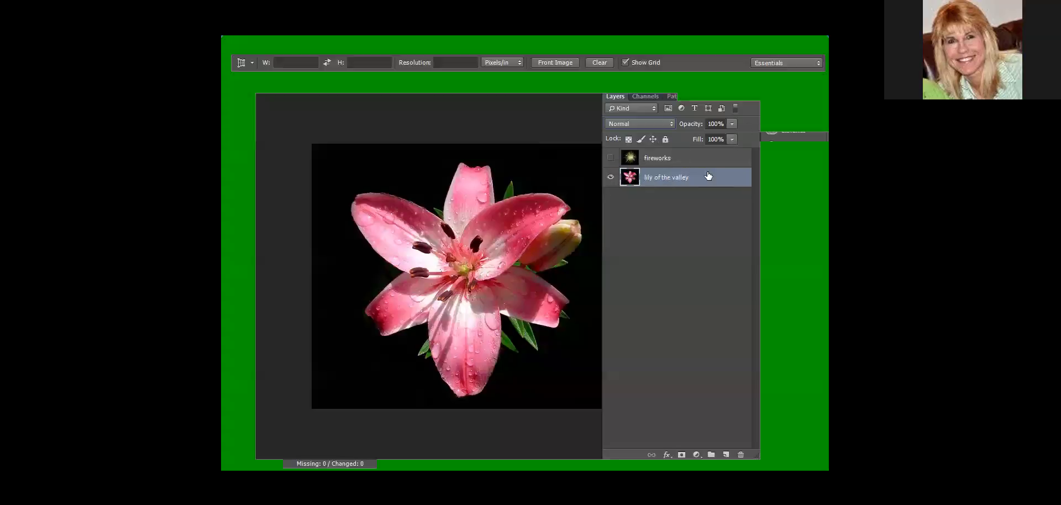
click(732, 124)
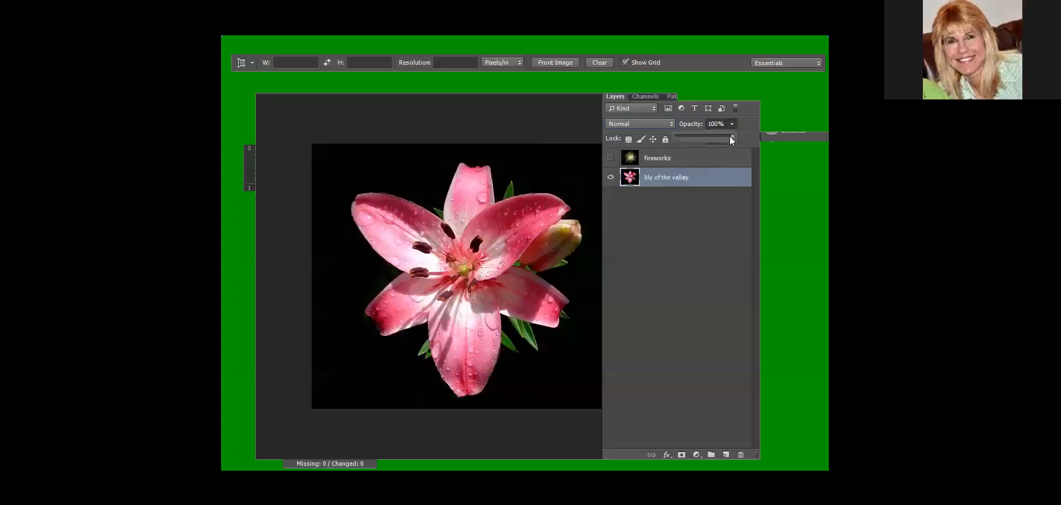
drag(703, 135, 749, 143)
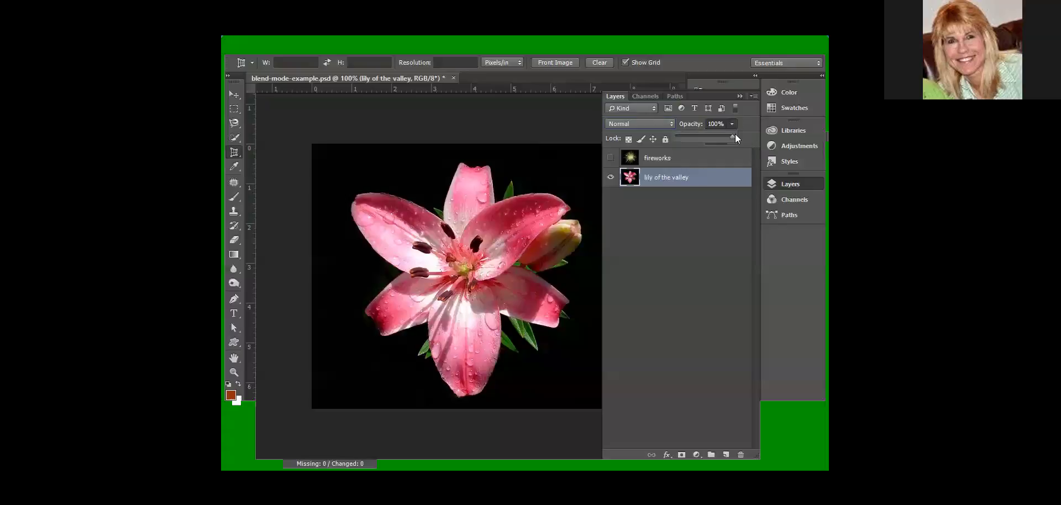
click(739, 202)
click(690, 180)
Step: Reduce the lily of the valley layer's fill to 50%, then 41%, and recheck opacity
click(732, 139)
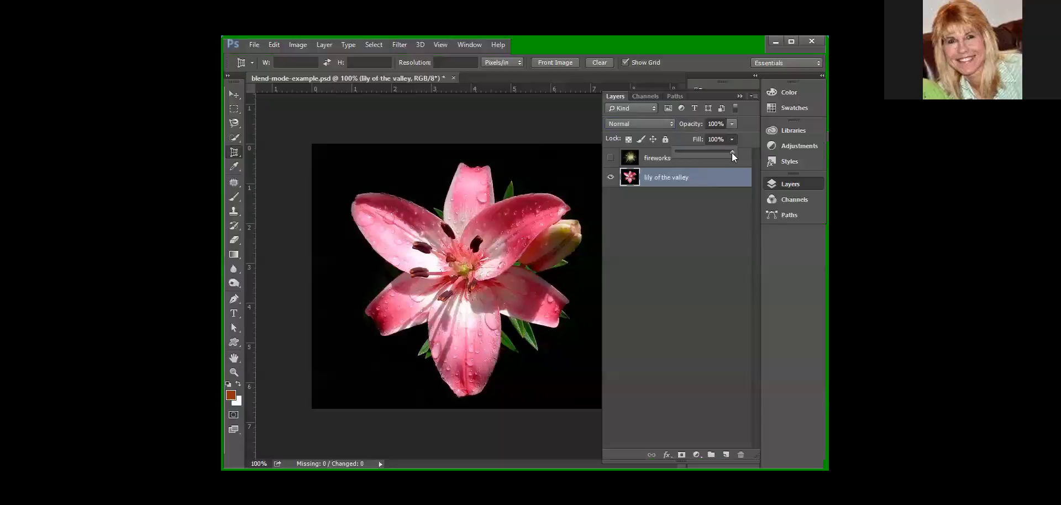
mouse_move(732, 150)
mouse_down()
mouse_move(694, 153)
mouse_move(746, 155)
mouse_up()
drag(706, 153, 739, 156)
click(733, 124)
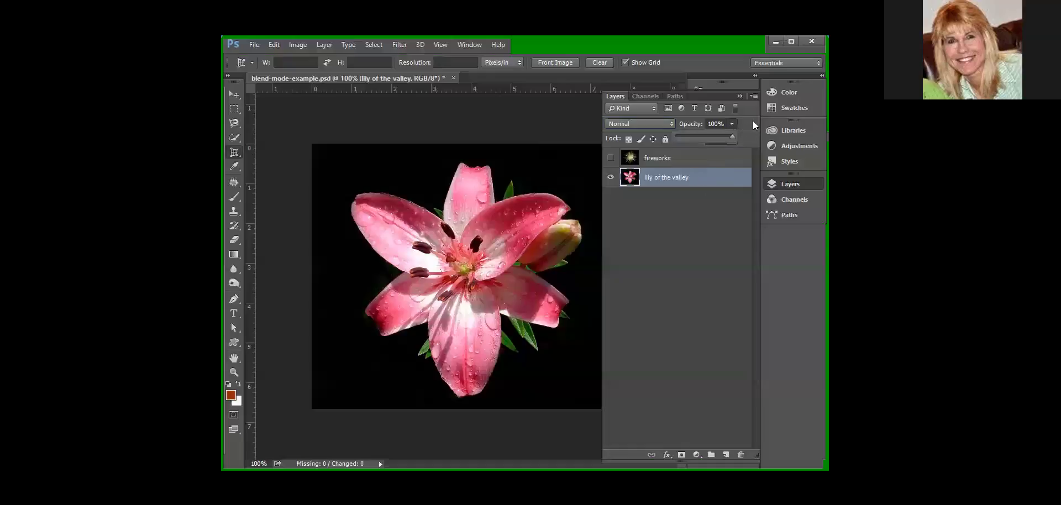
click(753, 121)
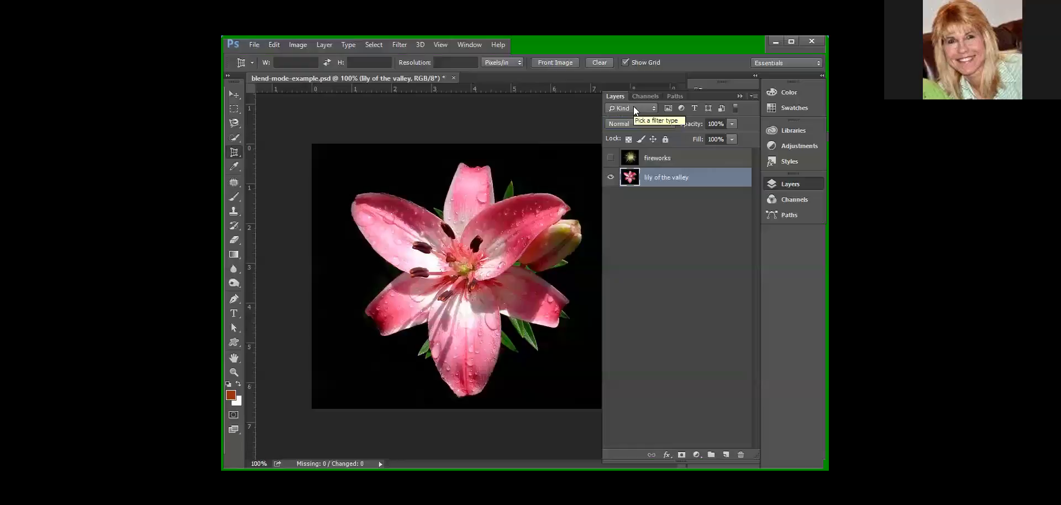
click(654, 109)
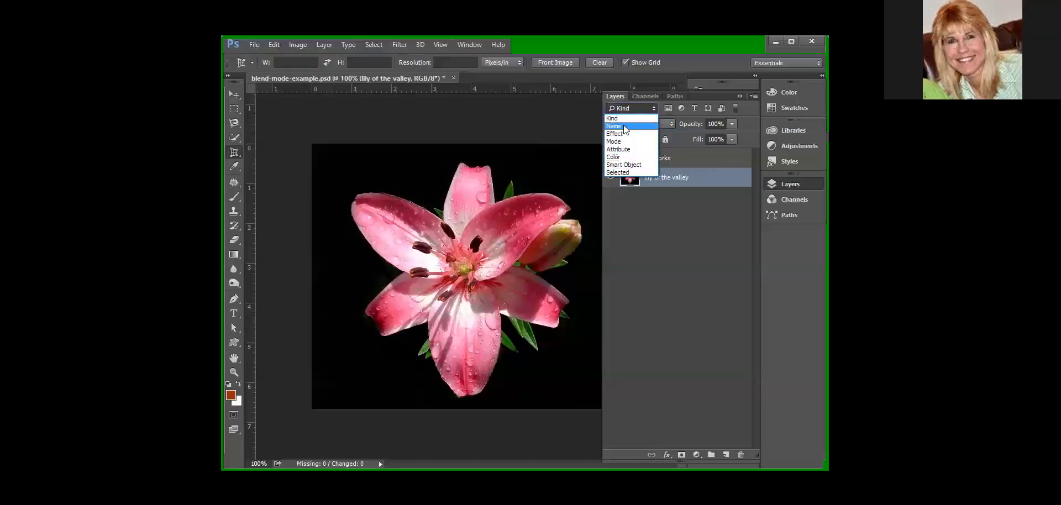
click(623, 127)
click(688, 109)
text(fireworks)
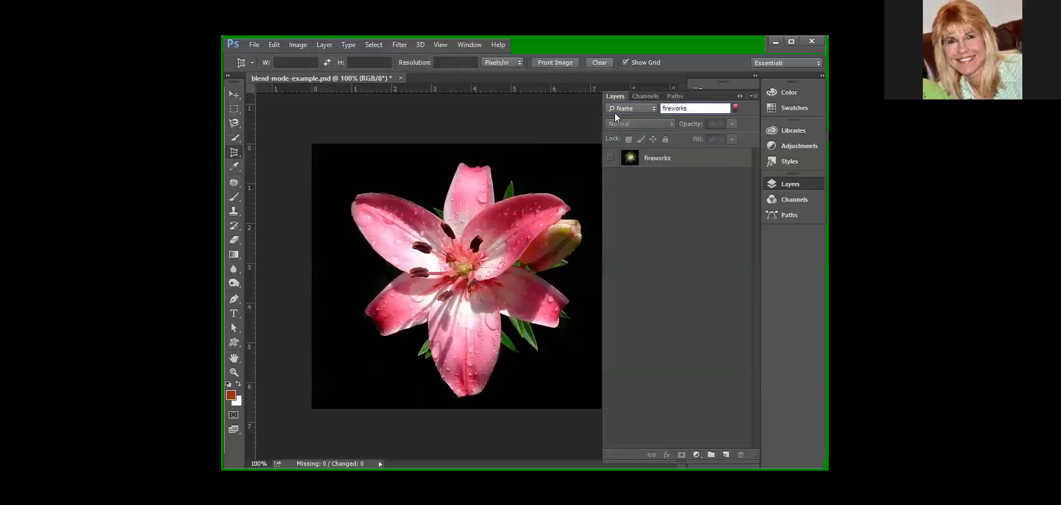
click(650, 109)
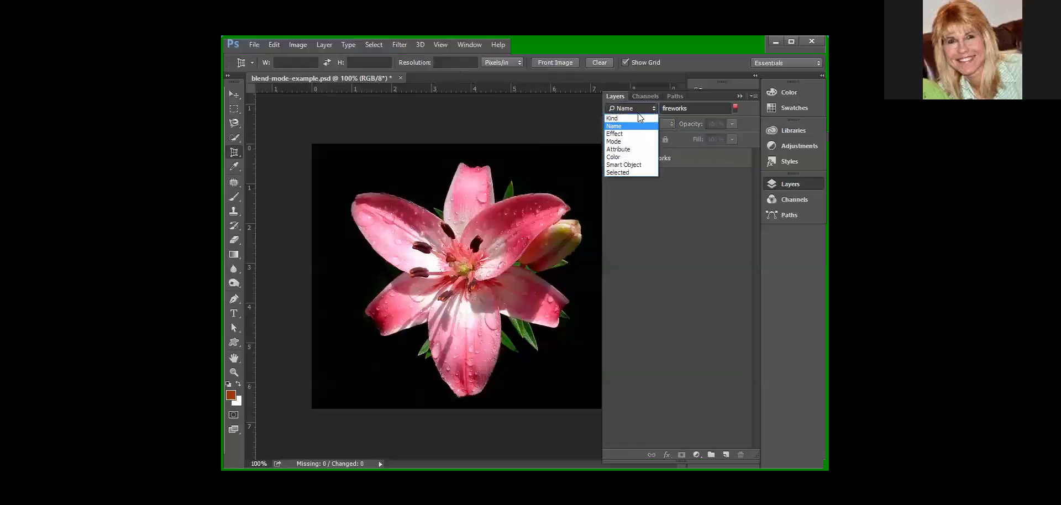
click(637, 120)
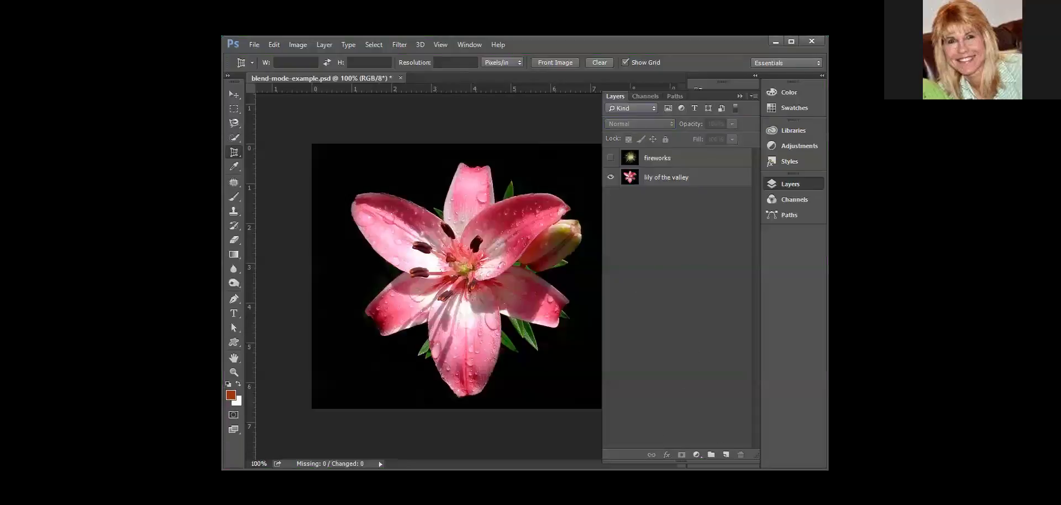
Step: Show the fireworks layer and add it to the selection alongside lily of the valley
click(611, 159)
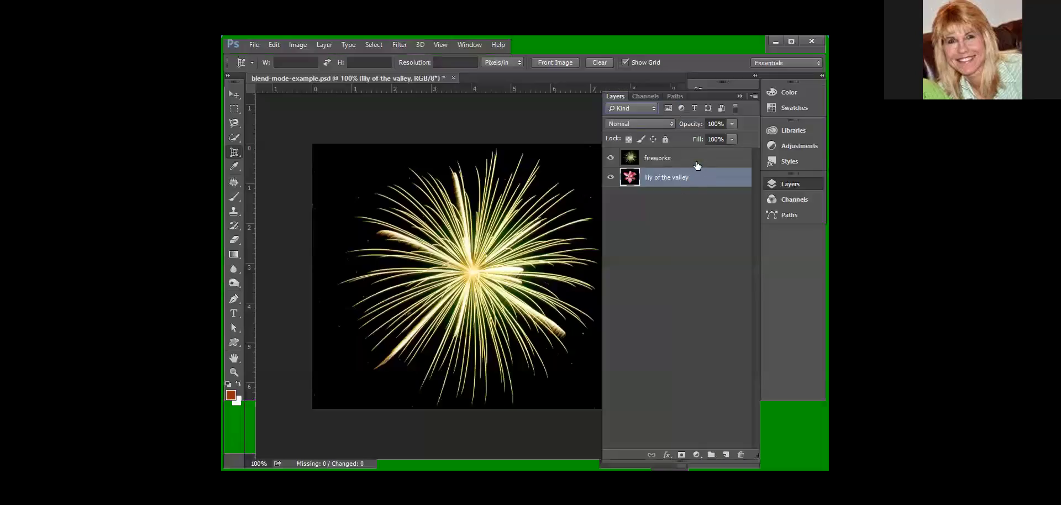
shift+click(695, 161)
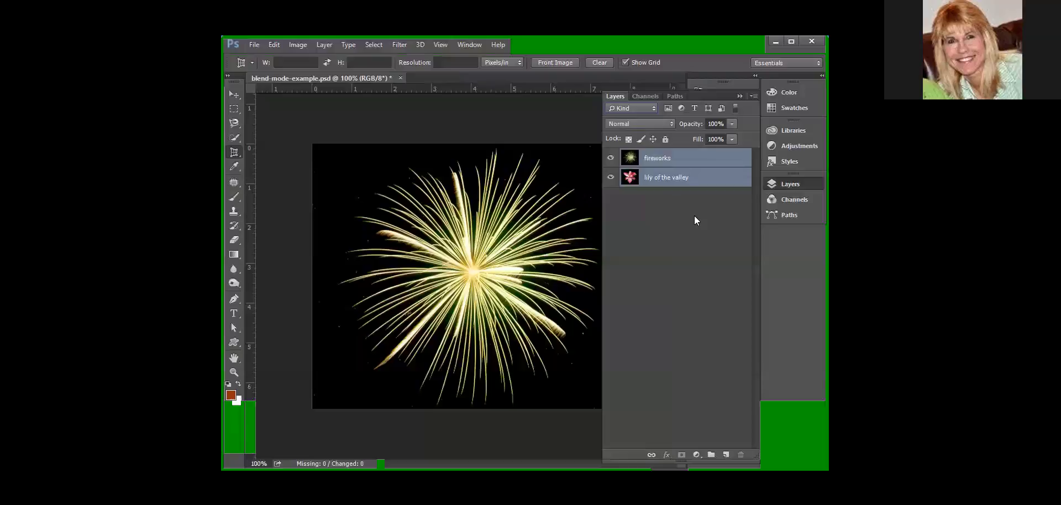
Step: Select only lily of the valley and create a new layer group, Group 1, above it
click(674, 178)
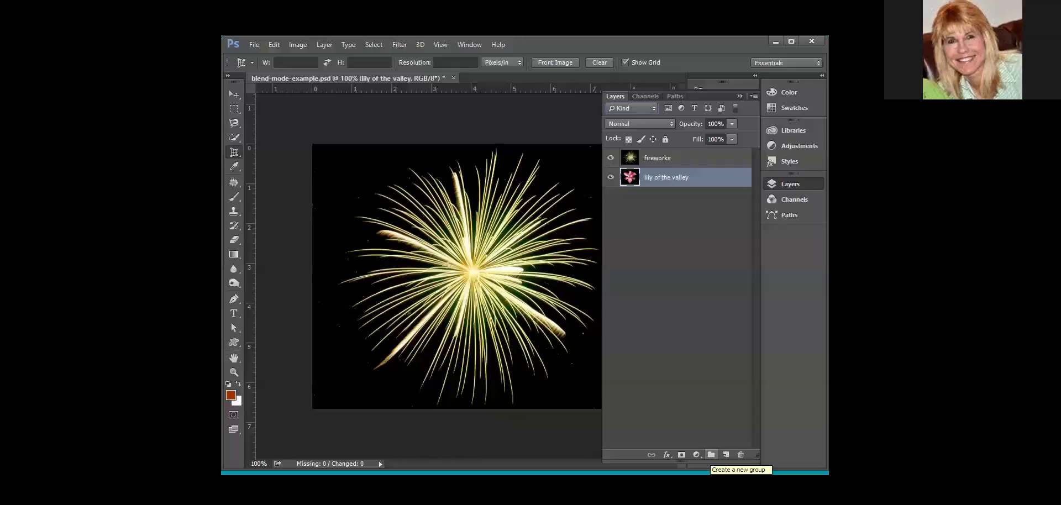
click(711, 455)
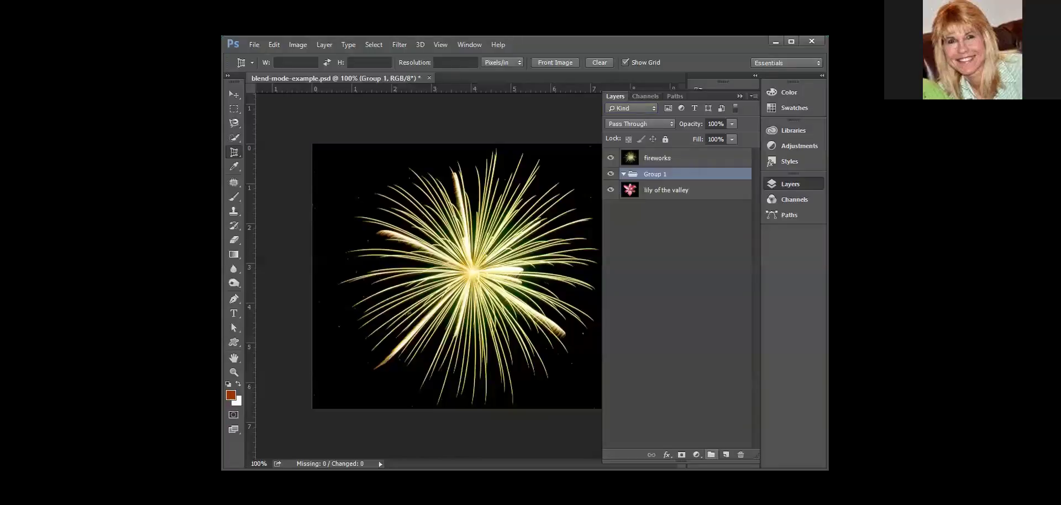
Step: Rename Group 1 to 'firework and lily'
double_click(657, 174)
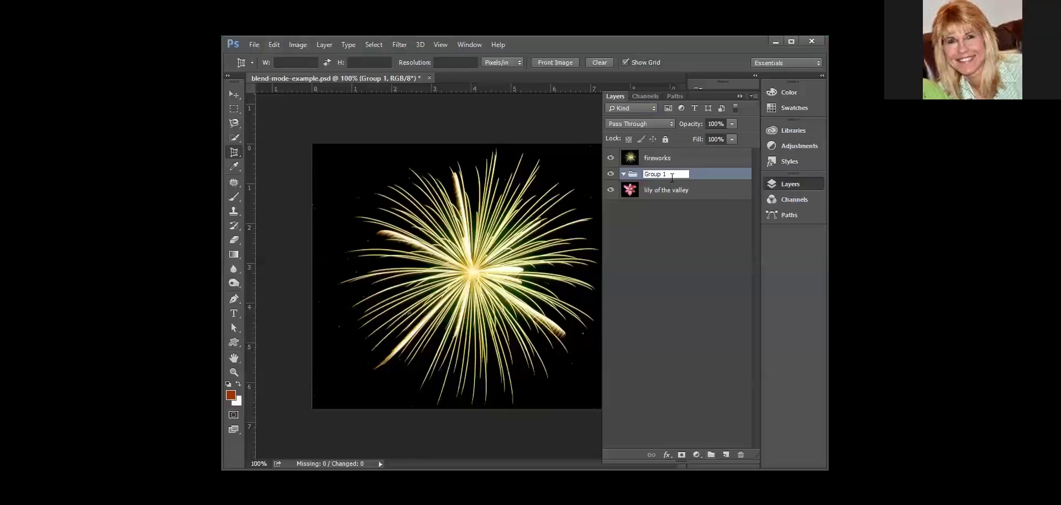
double_click(680, 176)
text(firework and lily)
key(Return)
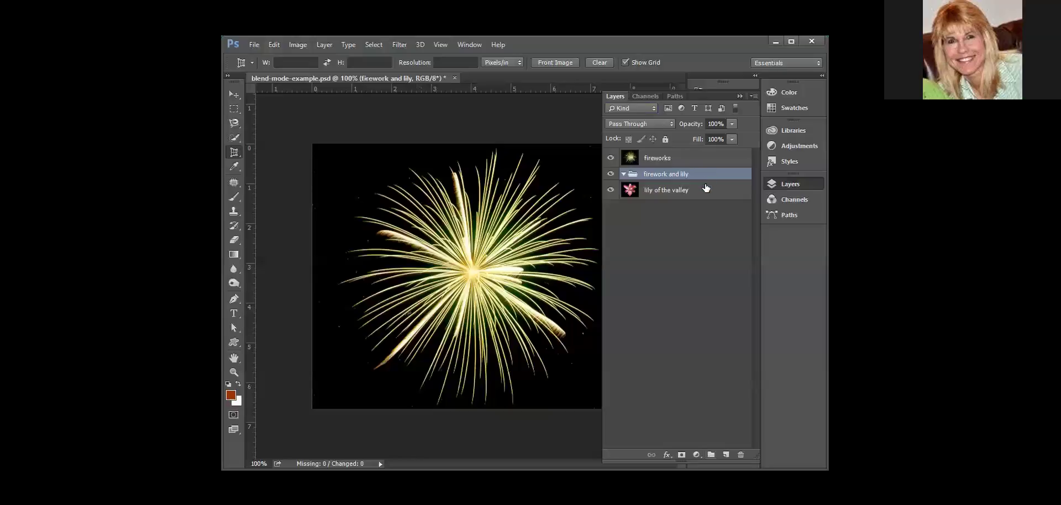
Step: Move the 'firework and lily' group to the top of the layer stack
drag(713, 176, 714, 194)
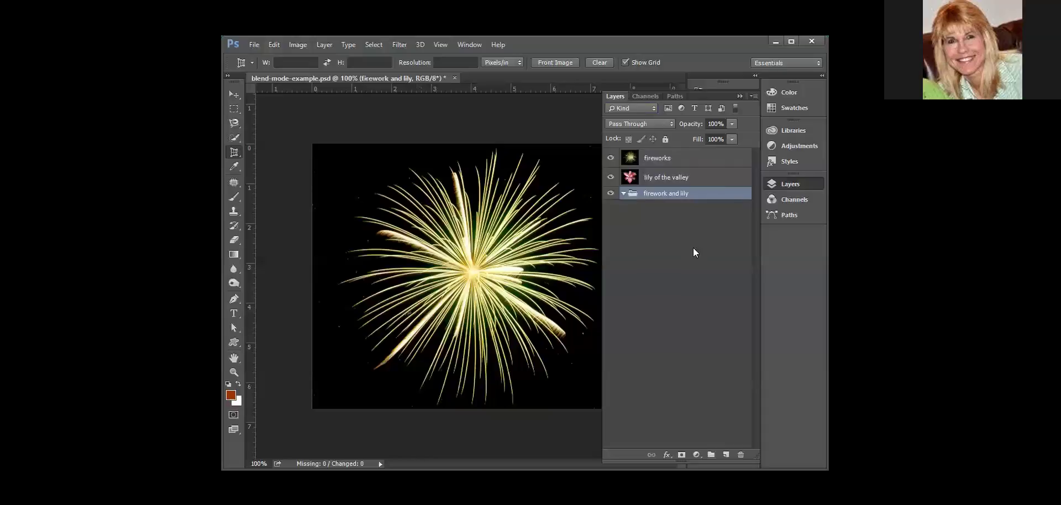
double_click(713, 193)
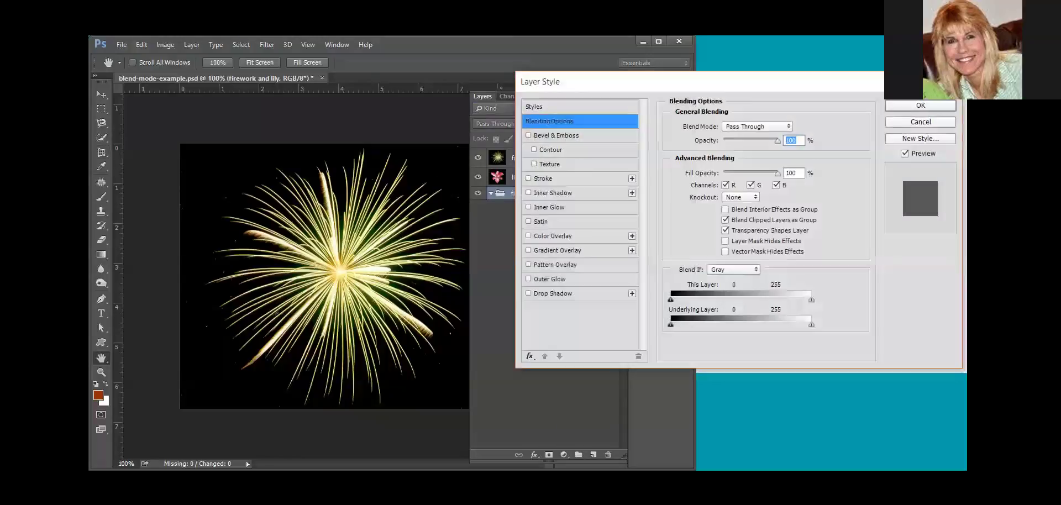
click(921, 122)
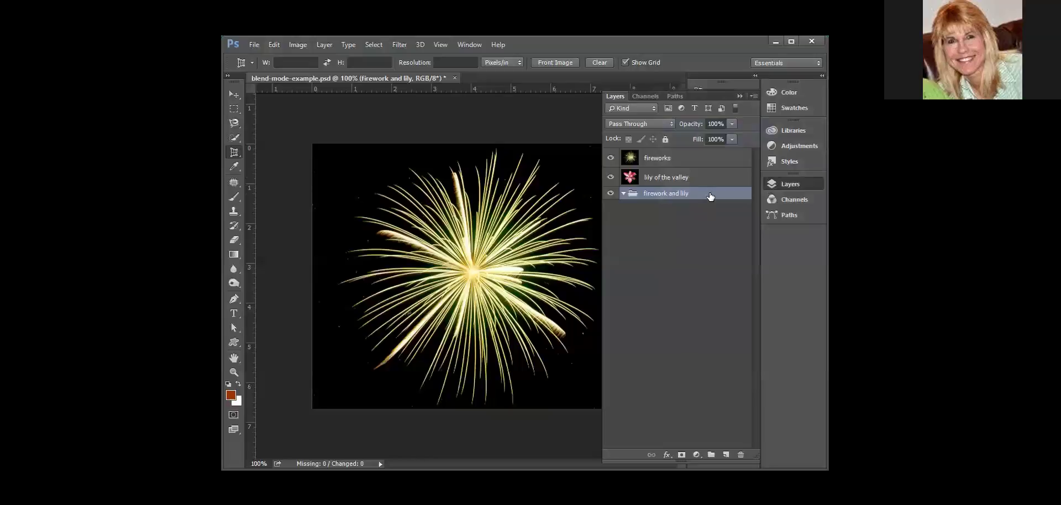
drag(710, 196, 716, 153)
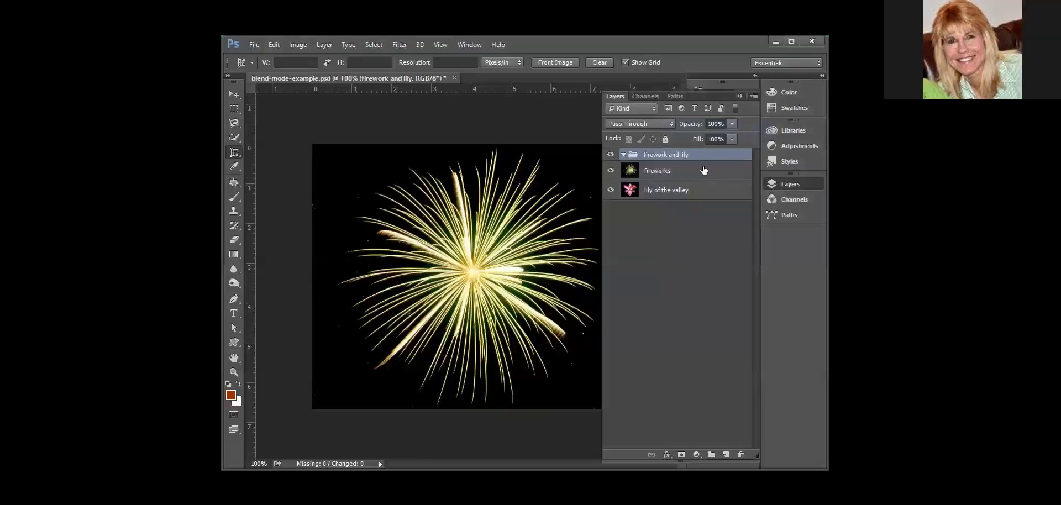
Step: Put fireworks and lily of the valley into the 'firework and lily' group, lily below fireworks
click(701, 175)
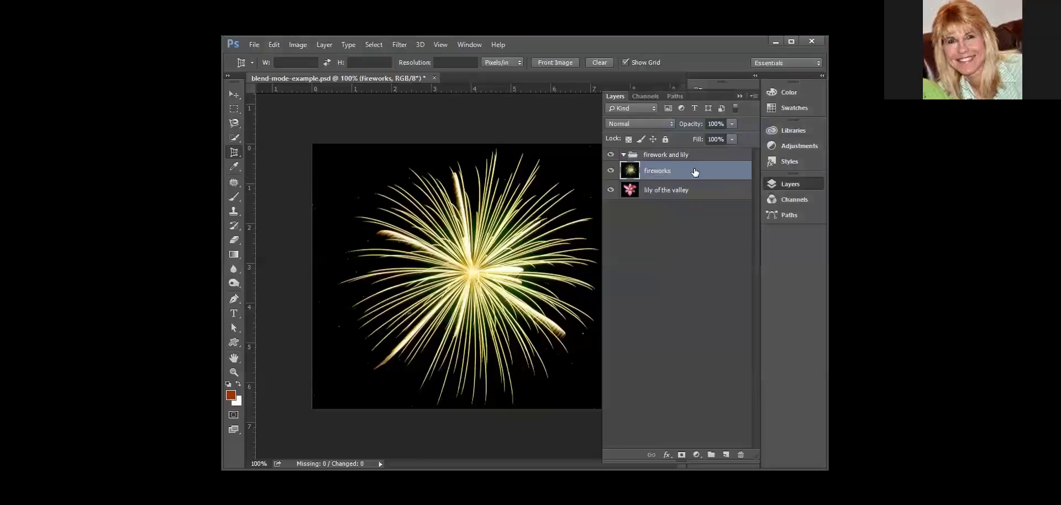
drag(695, 175, 706, 155)
click(705, 192)
drag(706, 192, 713, 158)
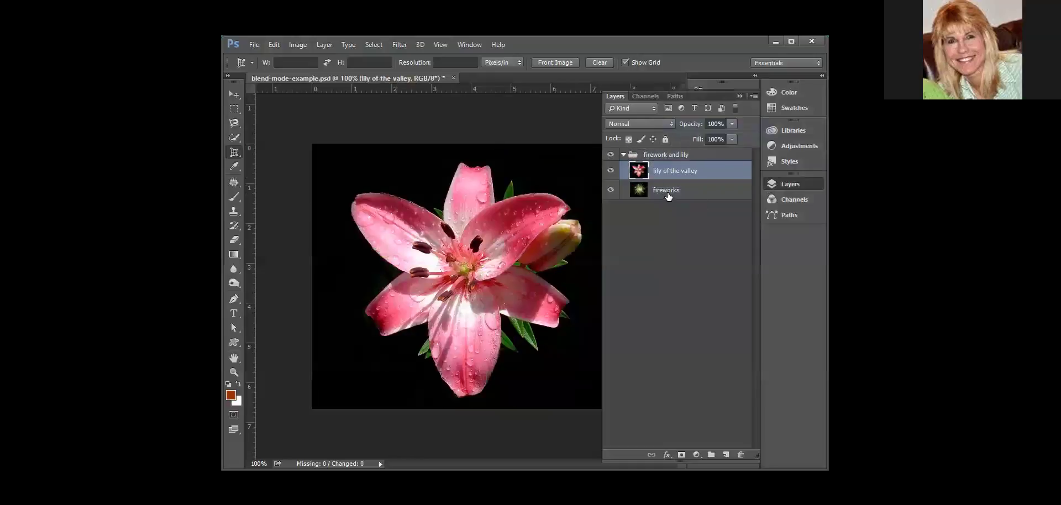
click(623, 155)
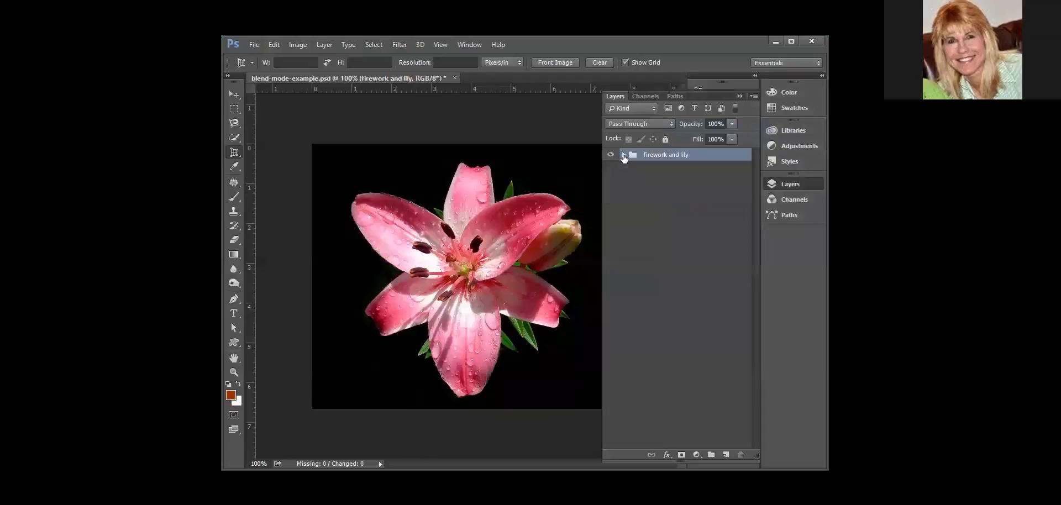
click(623, 155)
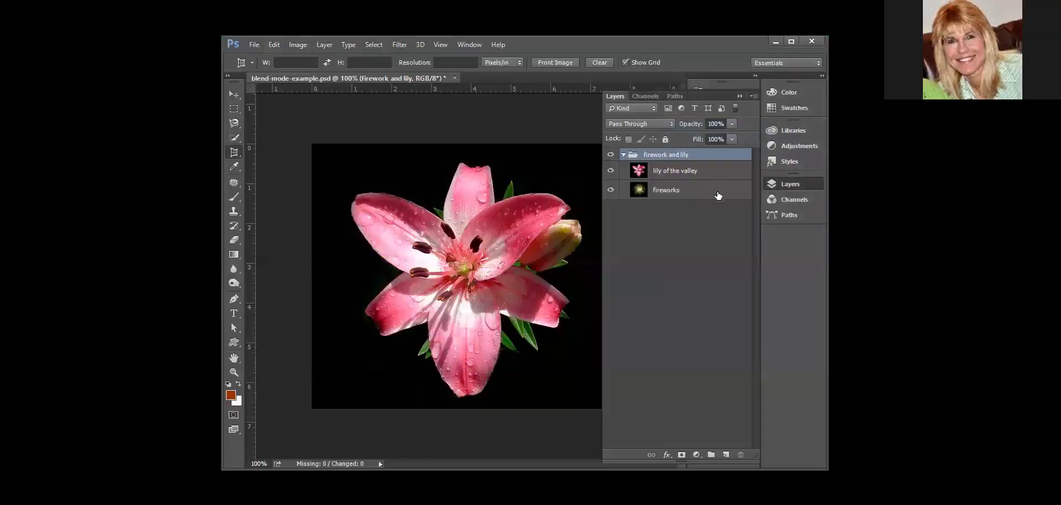
drag(696, 174, 696, 196)
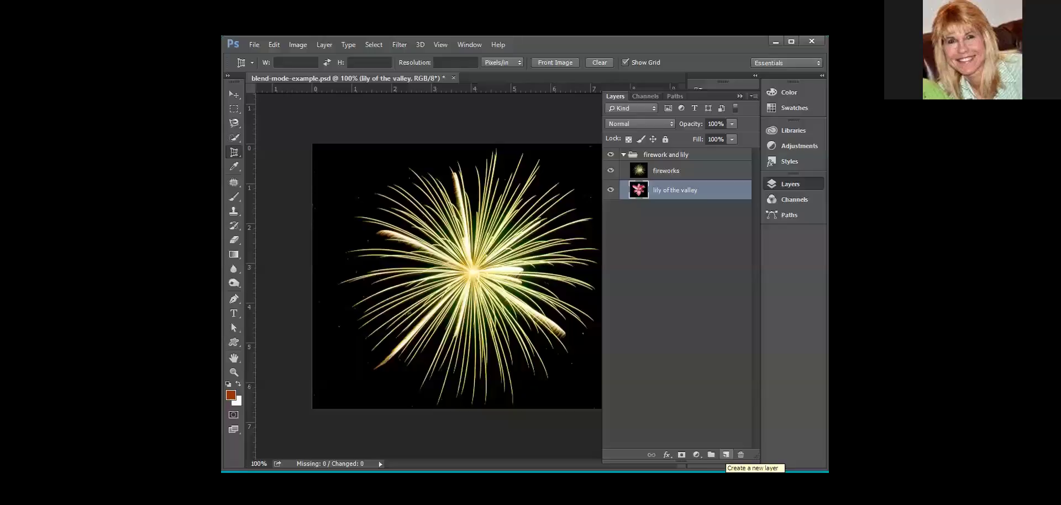
click(726, 455)
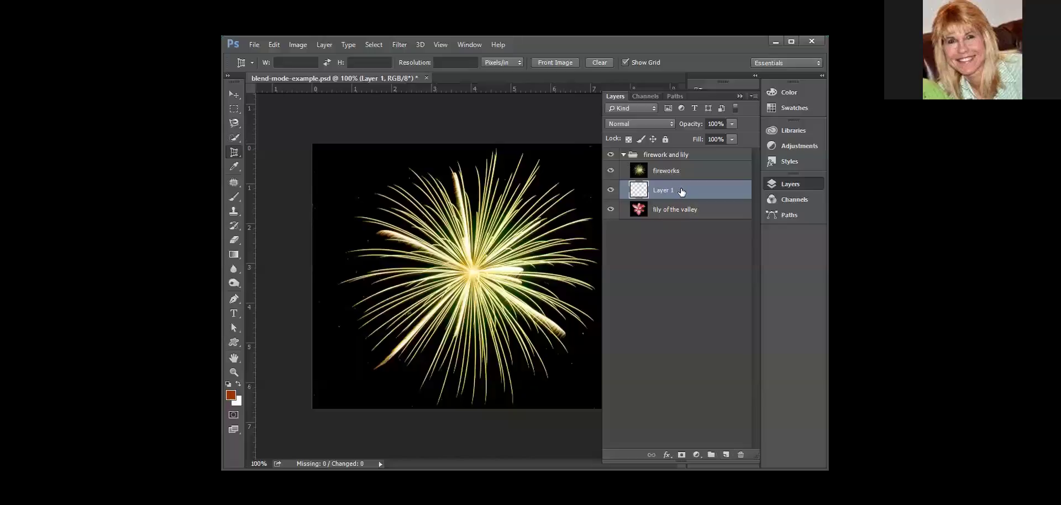
drag(682, 191, 704, 224)
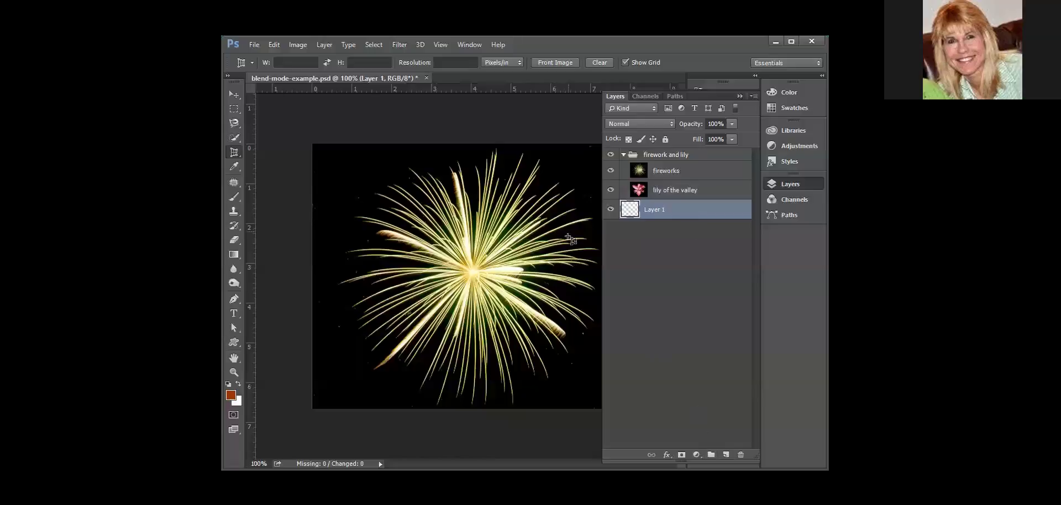
double_click(650, 210)
text(background)
key(Return)
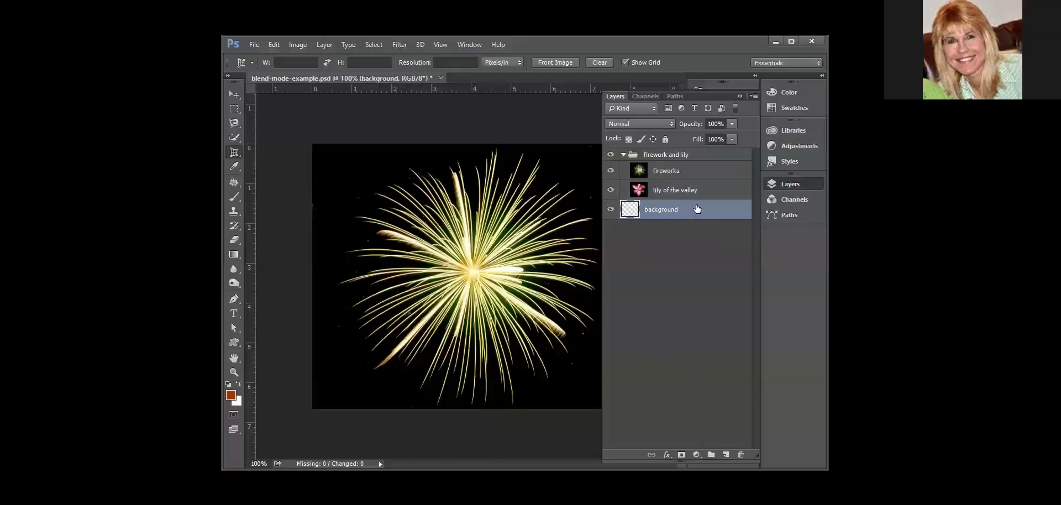
drag(698, 209, 740, 455)
click(740, 455)
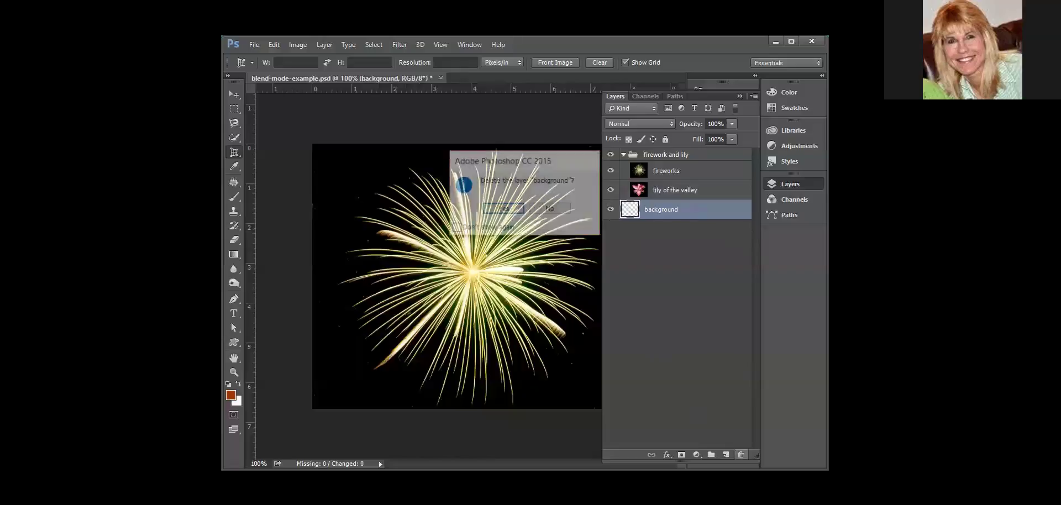
click(504, 209)
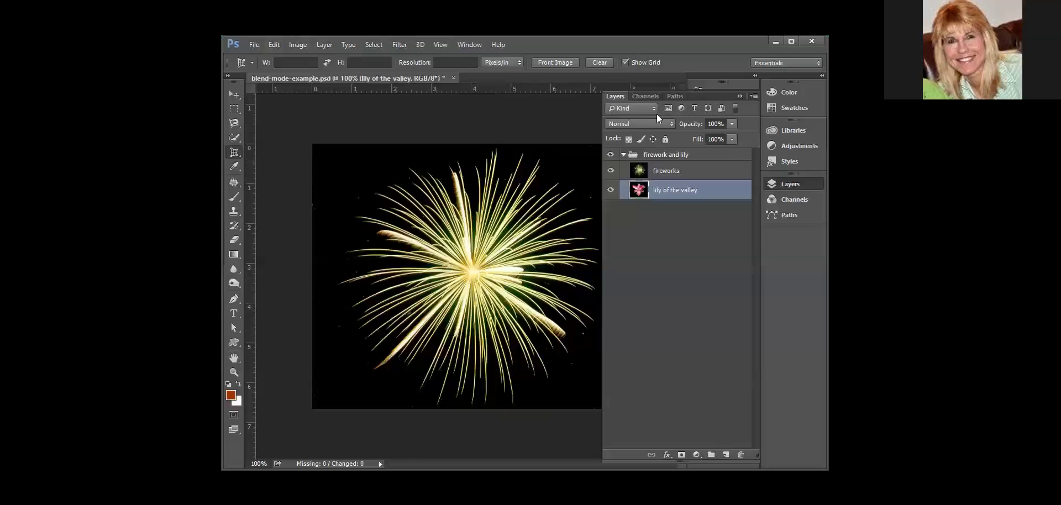
click(751, 97)
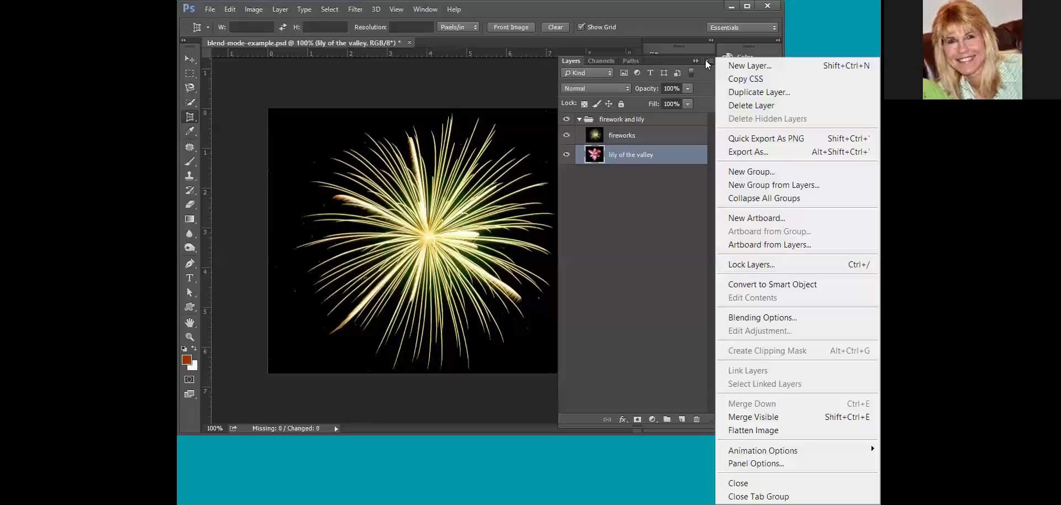
Step: Float the Layers panel beside the canvas and open its flyout menu
drag(578, 58, 321, 87)
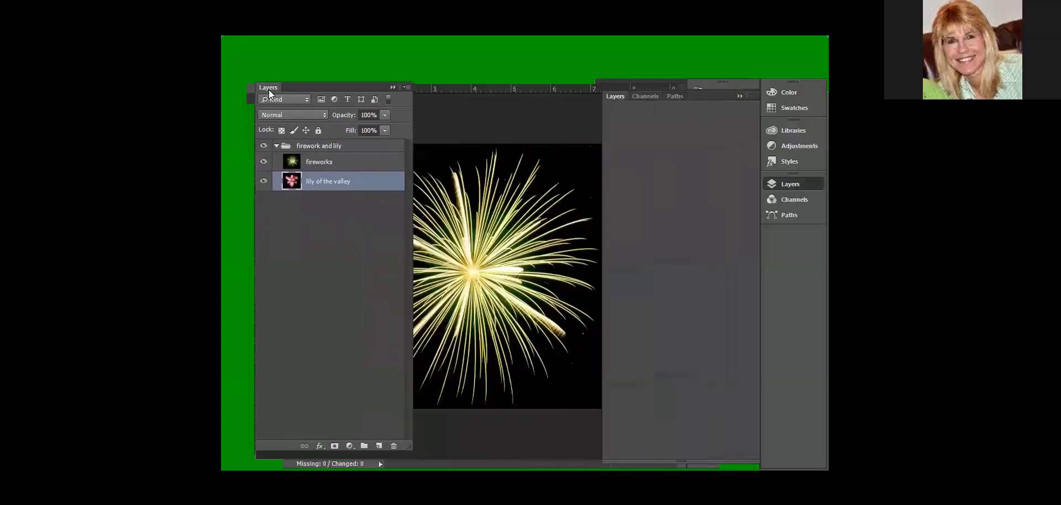
click(406, 87)
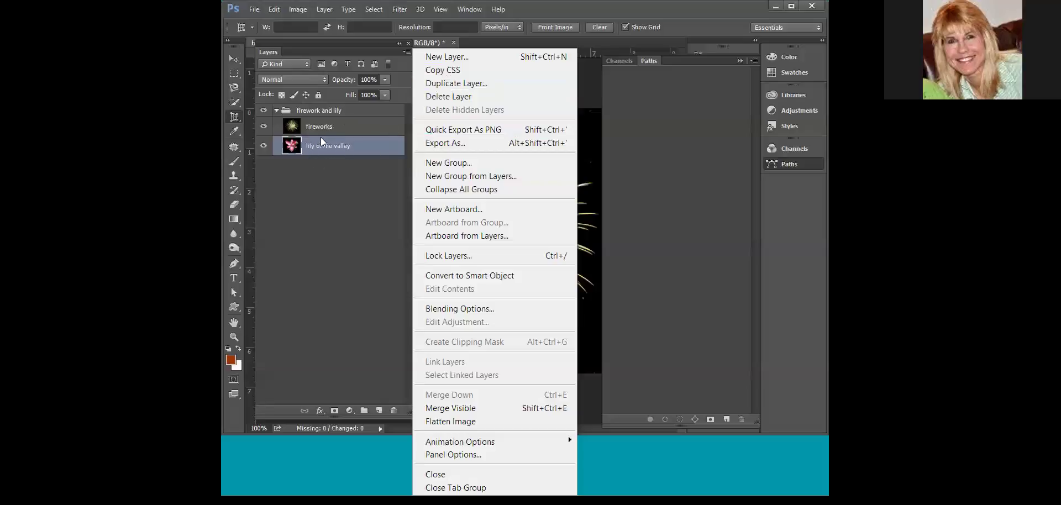
Step: Duplicate the lily of the valley layer from the panel menu, creating 'lily of the valley copy'
click(472, 83)
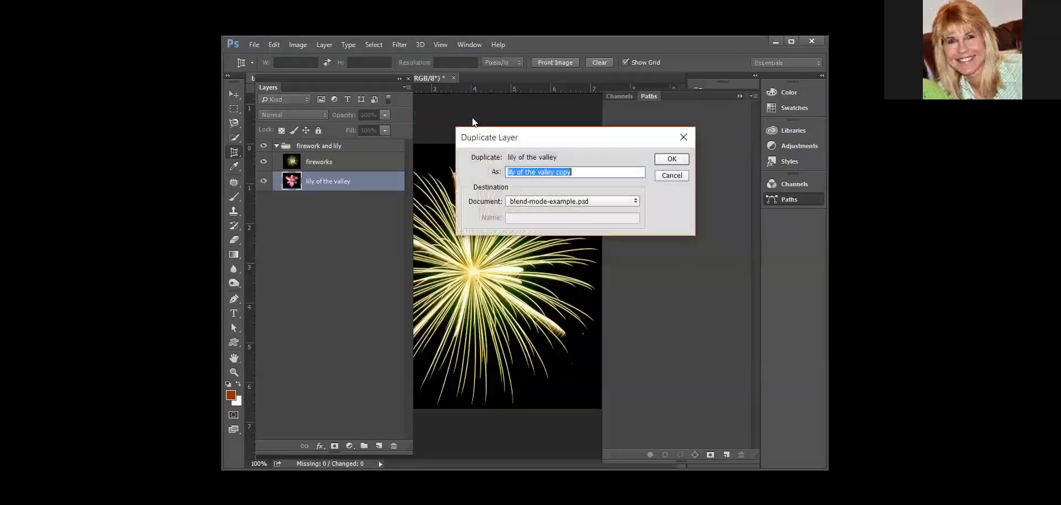
click(673, 159)
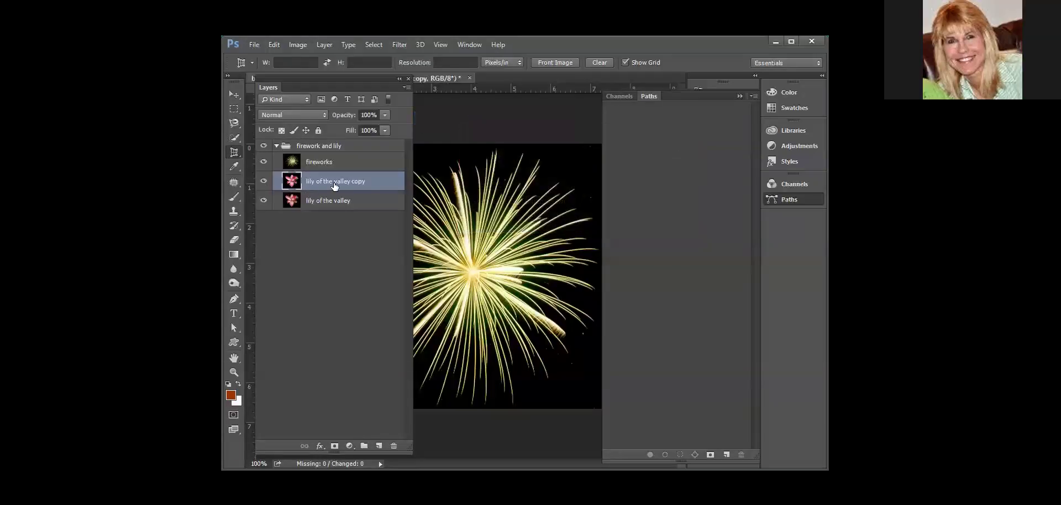
click(407, 87)
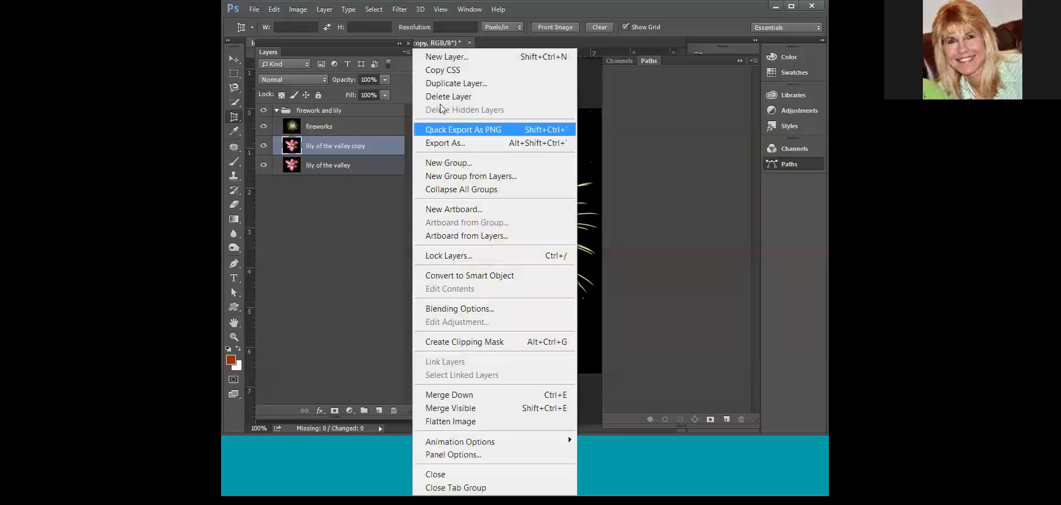
key(Escape)
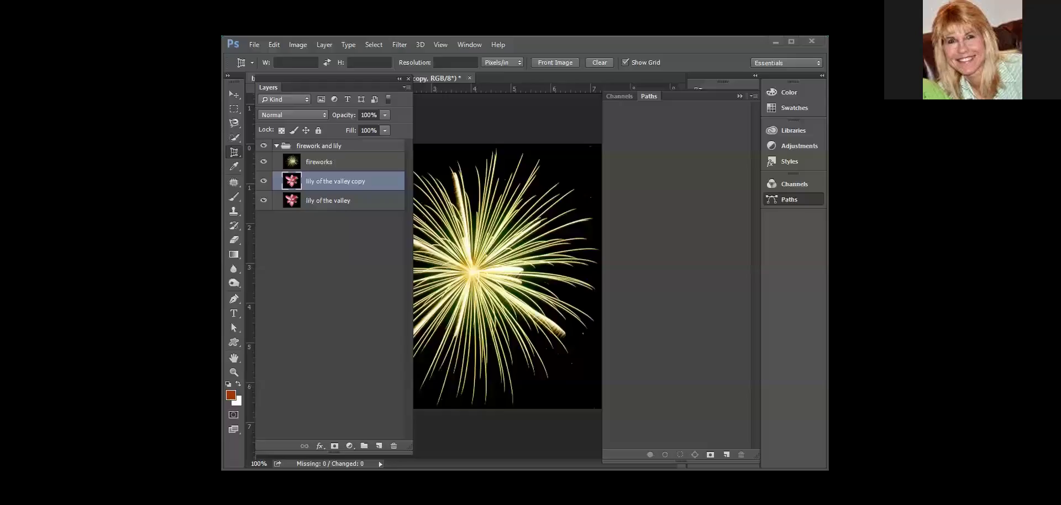